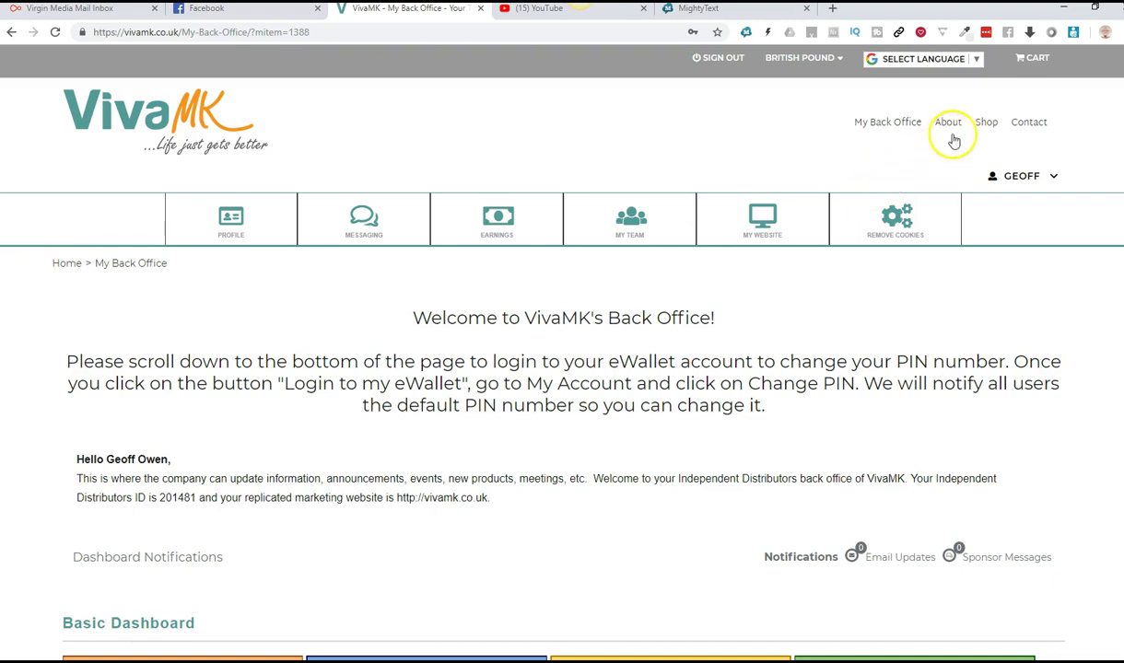
Step: From the back office, bring up the Shop menu's dropdown in the top navigation
{"action": "mouse_move", "coordinate": [984, 125]}
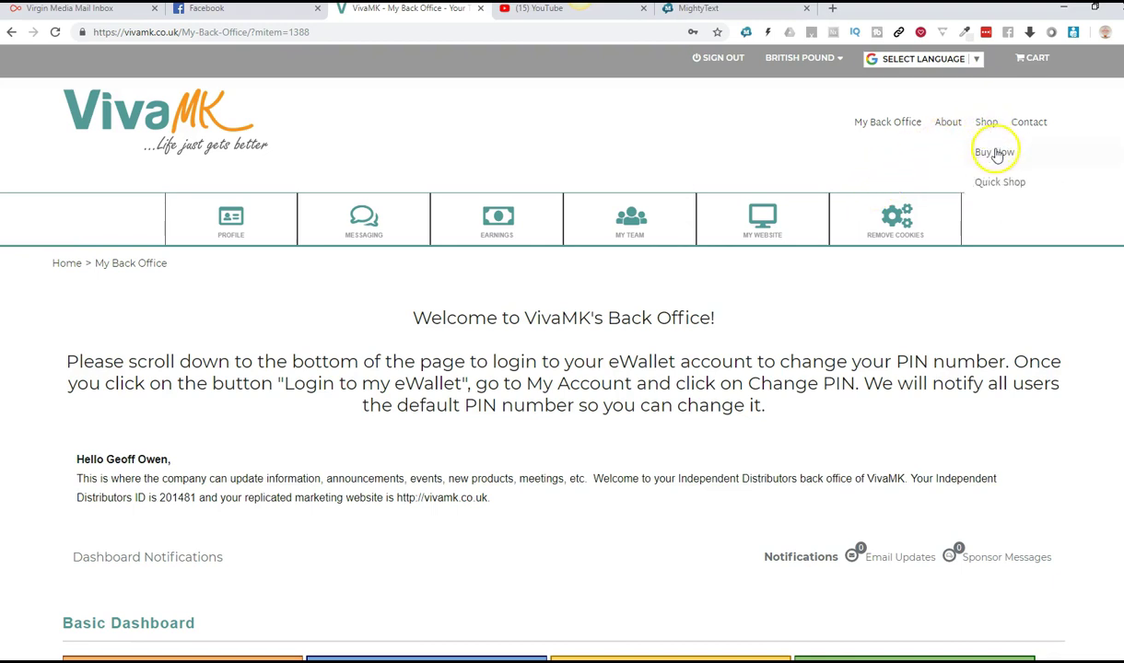
Step: Open the Quick Shop page so Chemicals products like WIPEOUT Stain Remover show zero quantities
{"action": "left_click", "coordinate": [1003, 184]}
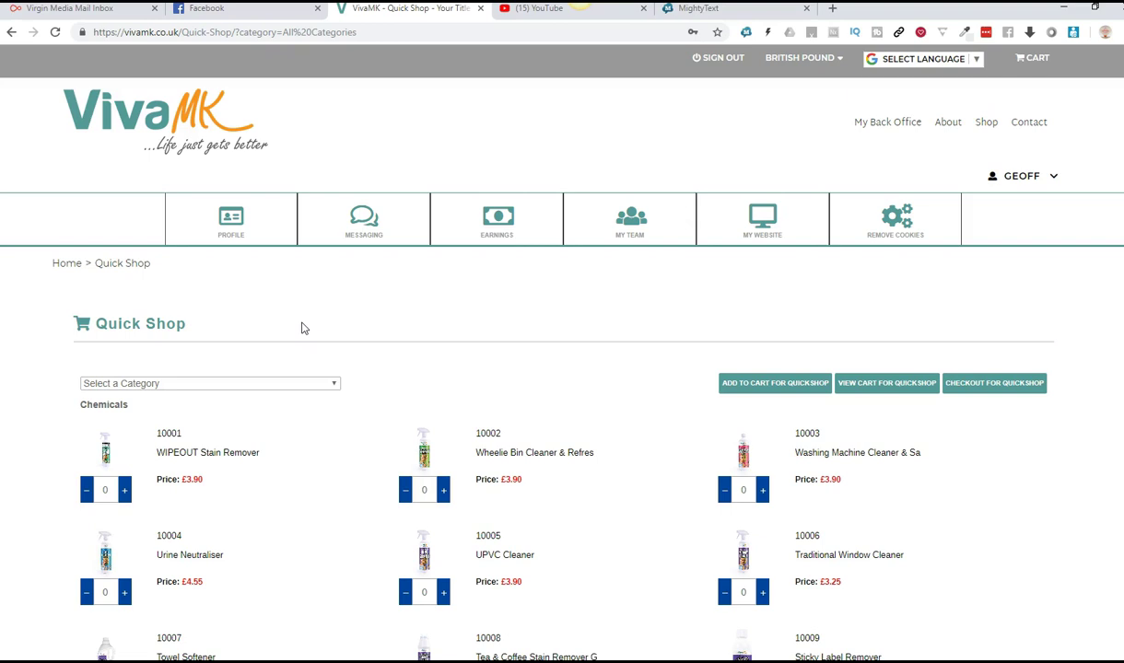
Step: Search the page for 30032 to jump to Lips Matter Velvet Lip Cream at £2.93
{"action": "key", "text": "ctrl+f"}
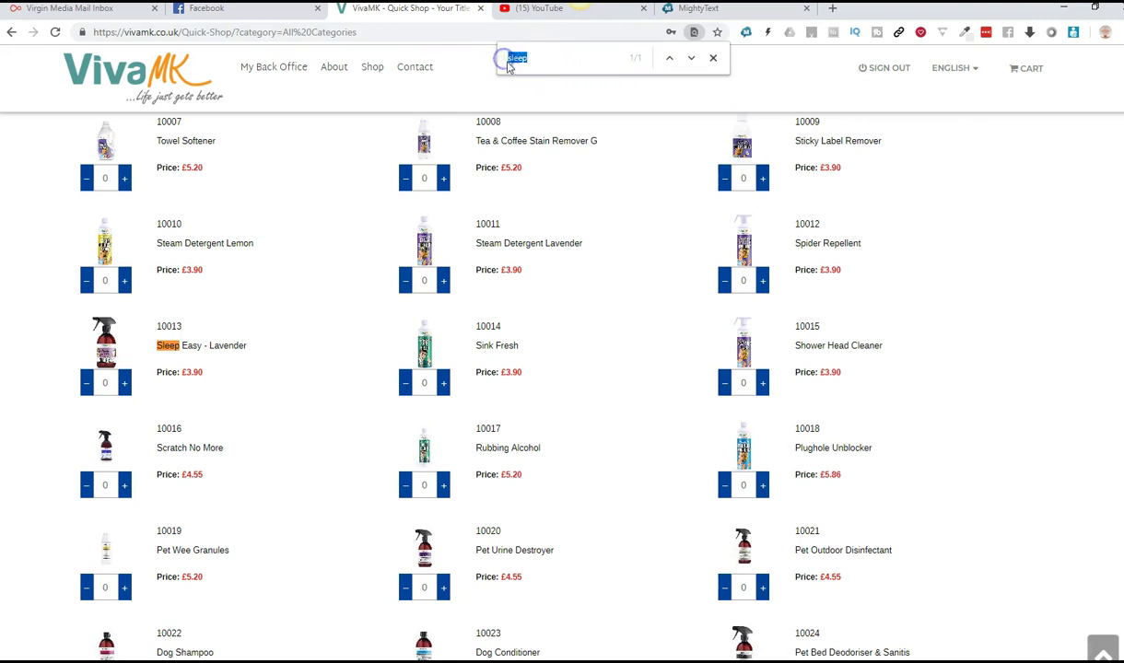
{"action": "double_click", "coordinate": [530, 58]}
{"action": "double_click", "coordinate": [530, 59]}
{"action": "type", "text": "30032"}
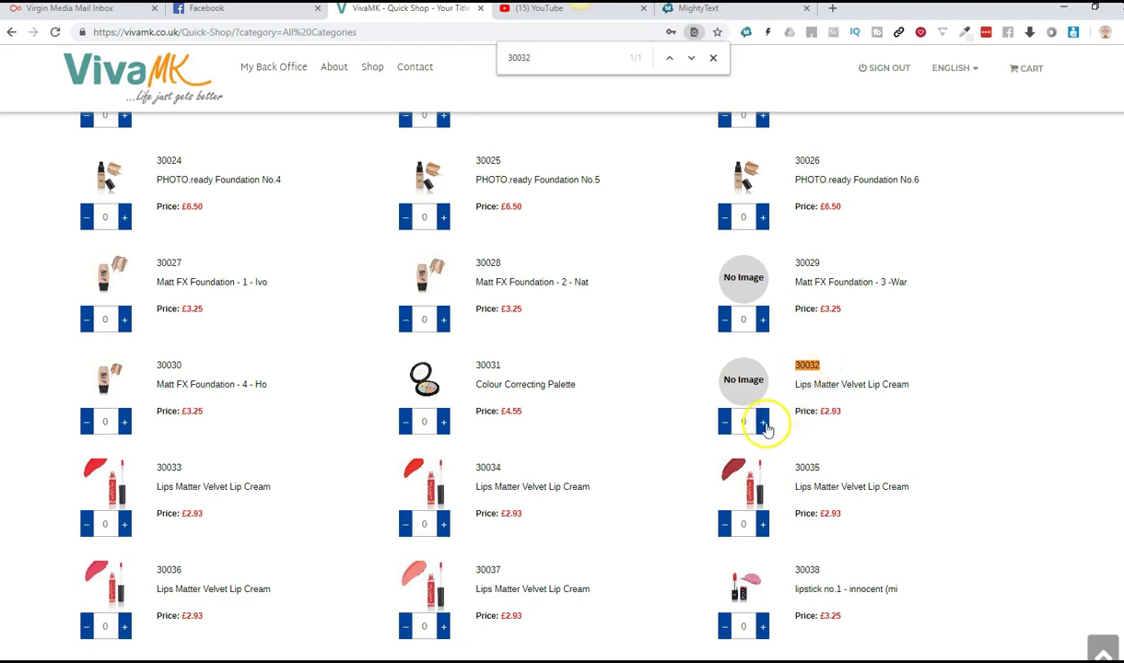
Step: Set the quantity of Lips Matter Velvet Lip Cream (30032) to 1
{"action": "left_click", "coordinate": [764, 425]}
{"action": "left_click", "coordinate": [747, 424]}
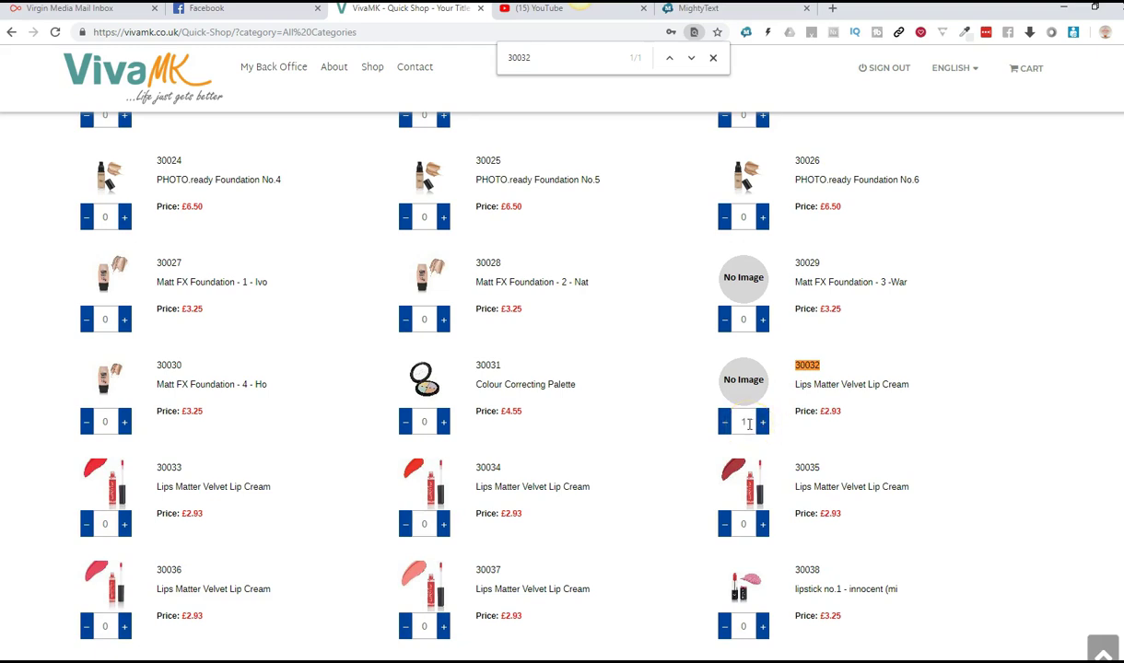
{"action": "left_click", "coordinate": [763, 423]}
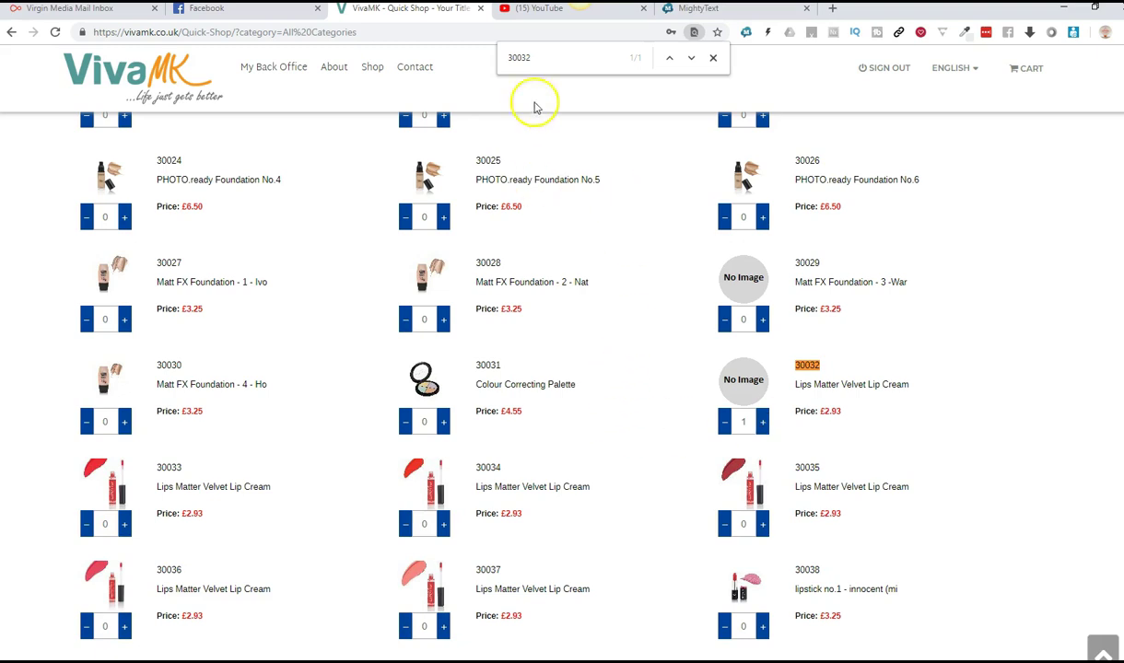
Step: Find product 30024 and add one PHOTO.ready Foundation No.4
{"action": "double_click", "coordinate": [531, 57]}
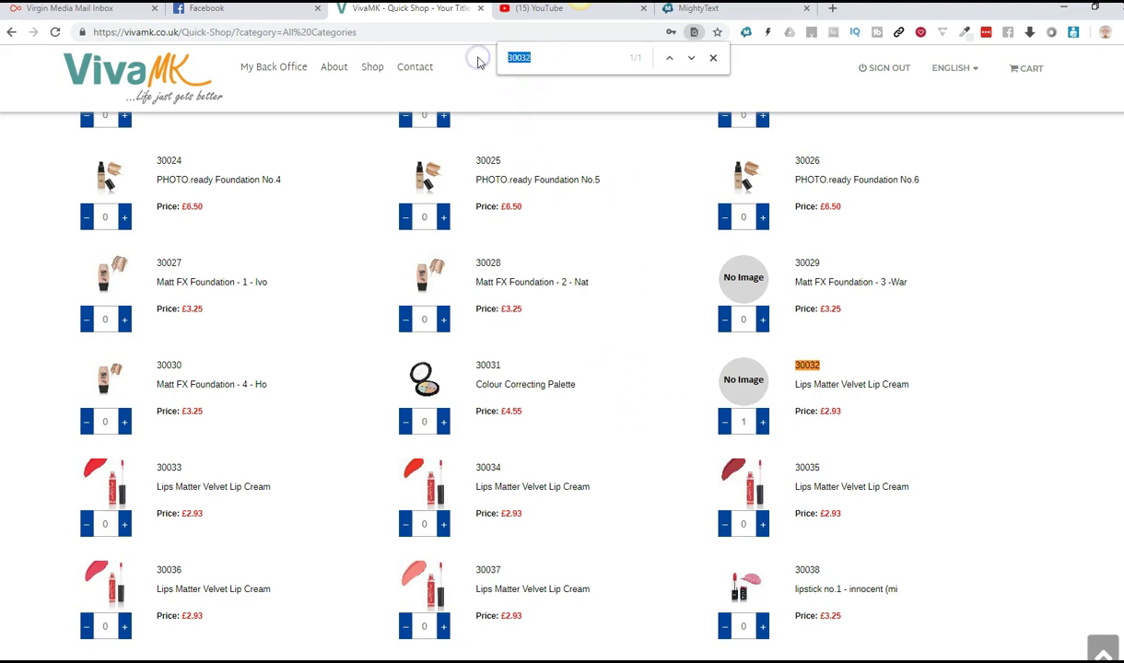
{"action": "type", "text": "300"}
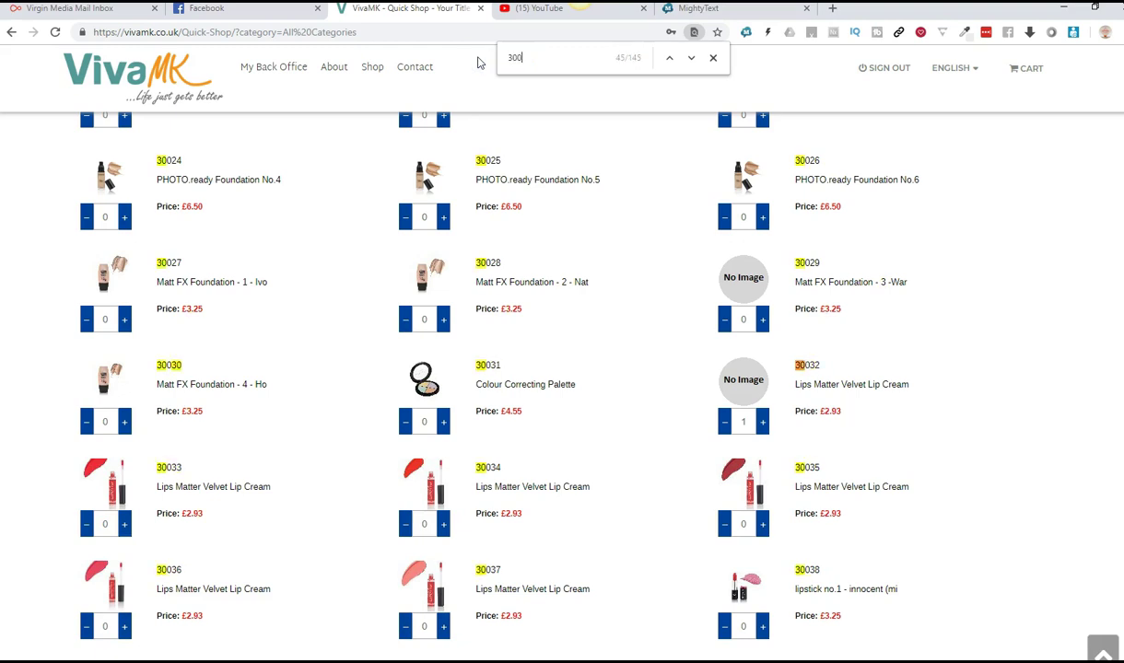
{"action": "type", "text": "24"}
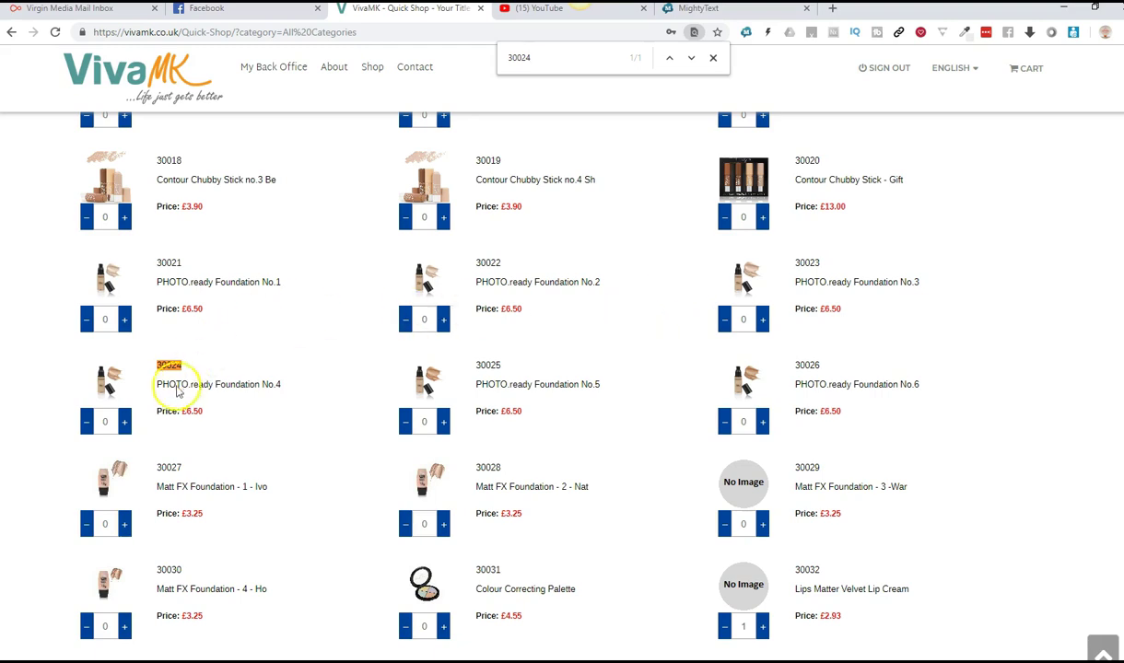
{"action": "left_click", "coordinate": [126, 422]}
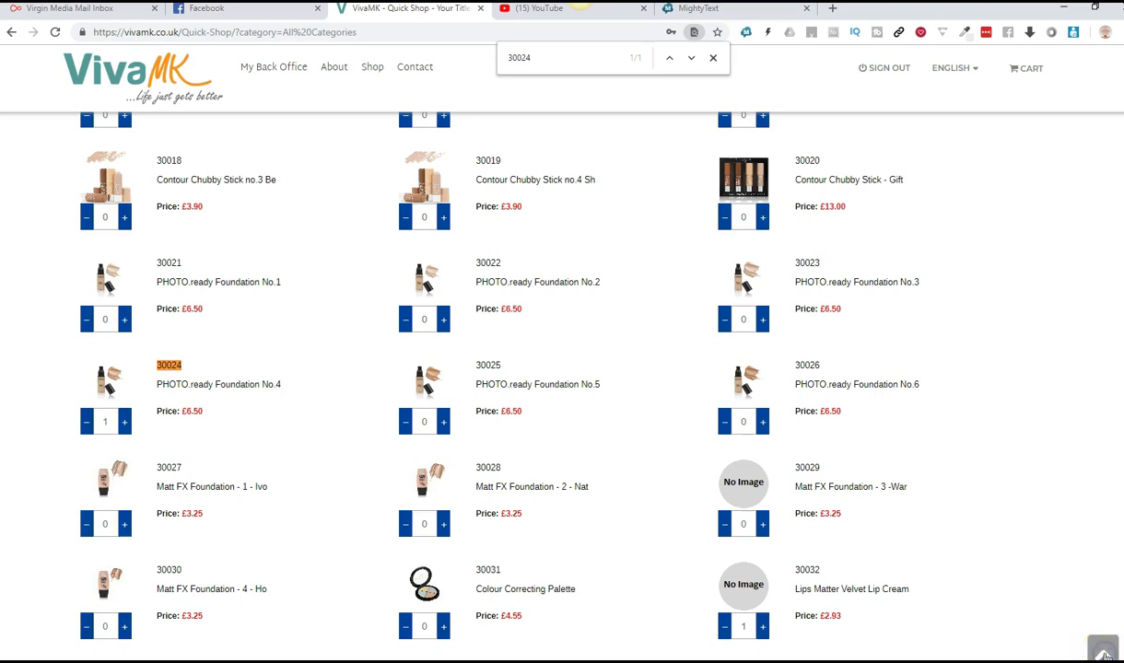
Step: Return to the top of the Quick Shop page and add the chosen quantities to the cart
{"action": "left_click", "coordinate": [1103, 651]}
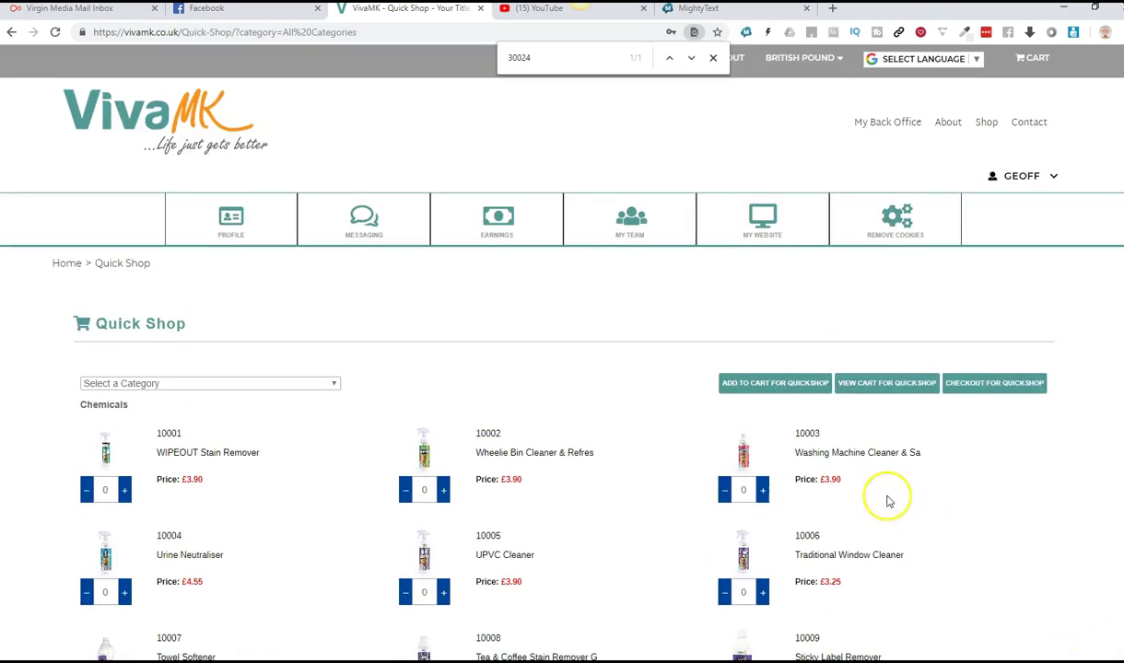
{"action": "left_click", "coordinate": [759, 390]}
{"action": "left_click", "coordinate": [775, 391]}
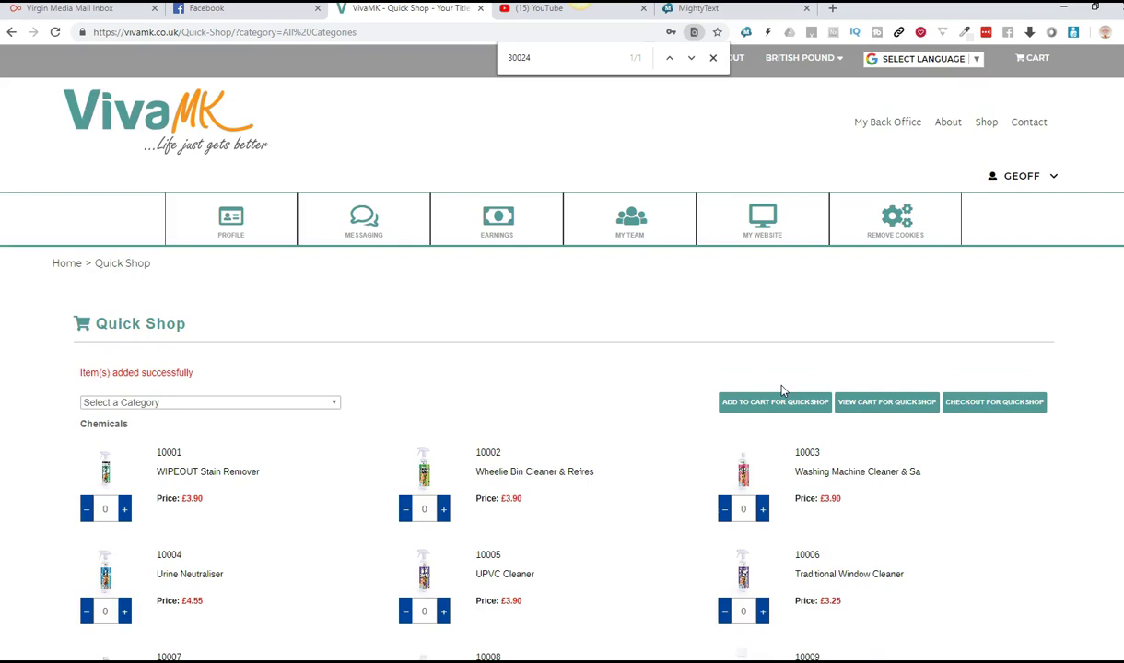
{"action": "left_click", "coordinate": [771, 403]}
Step: View the Quick Shop cart and scroll down to the £67.62 grand total
{"action": "left_click", "coordinate": [878, 410]}
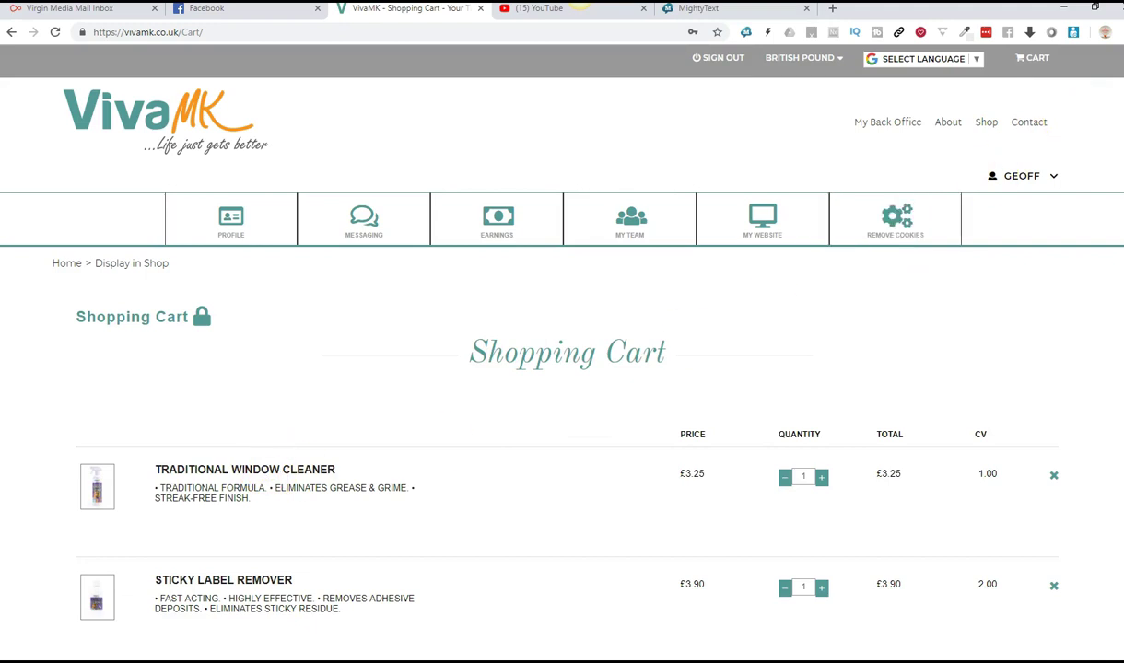
{"action": "scroll", "coordinate": [562, 369], "scroll_direction": "down", "scroll_amount": 7}
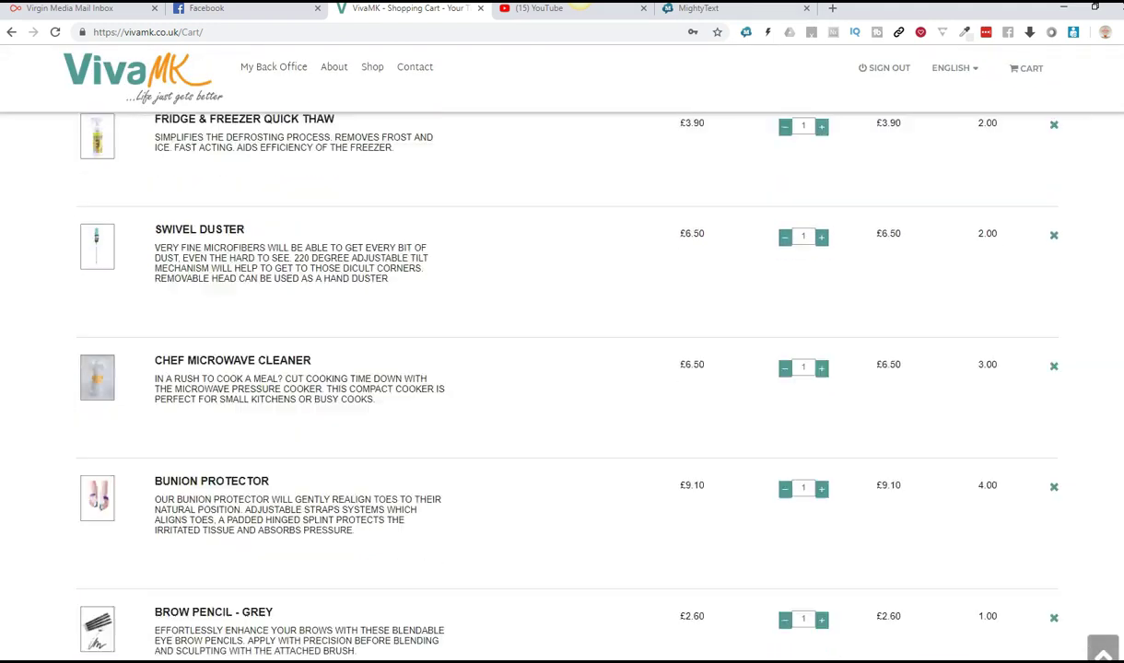
{"action": "scroll", "coordinate": [562, 369], "scroll_direction": "down", "scroll_amount": 9}
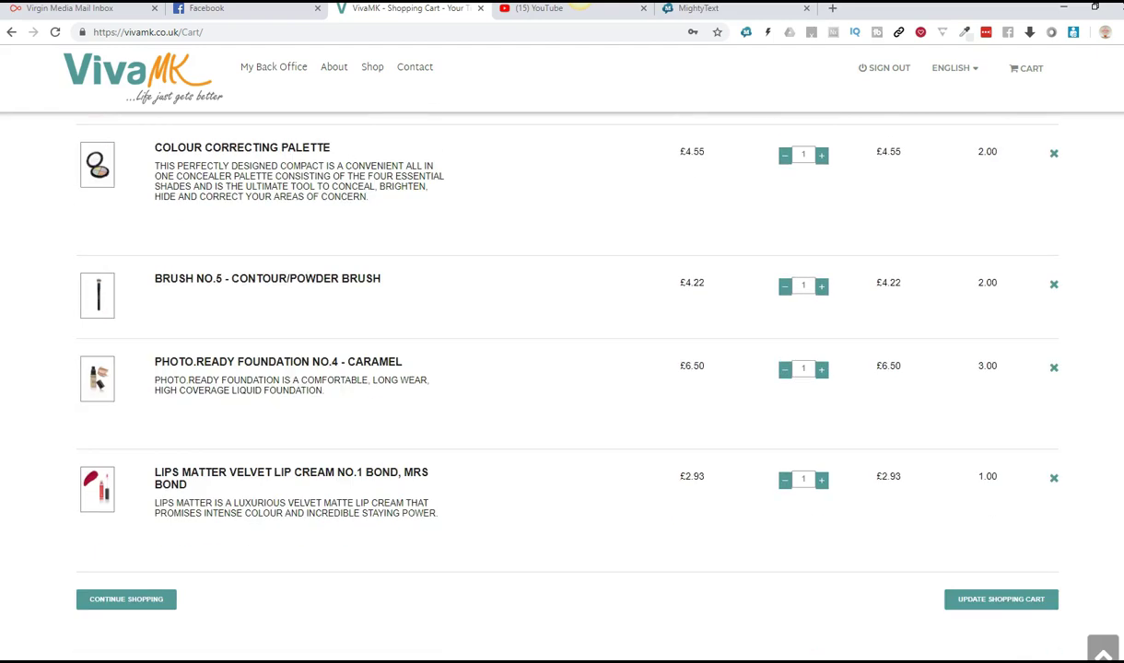
{"action": "scroll", "coordinate": [562, 368], "scroll_direction": "down", "scroll_amount": 1}
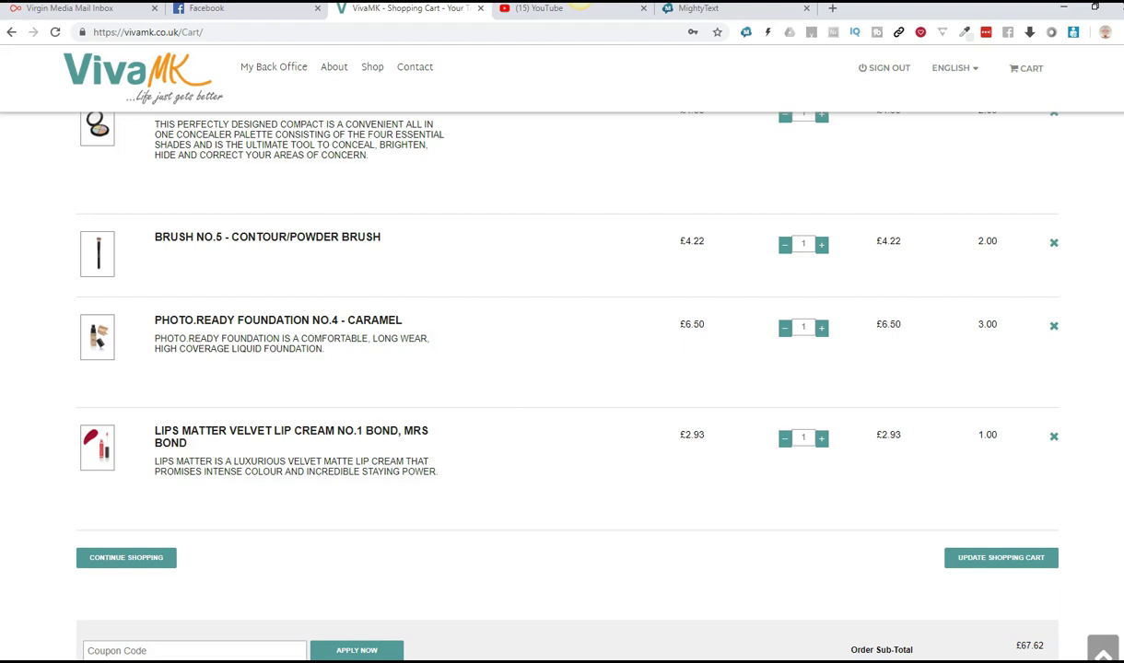
{"action": "scroll", "coordinate": [562, 369], "scroll_direction": "down", "scroll_amount": 3}
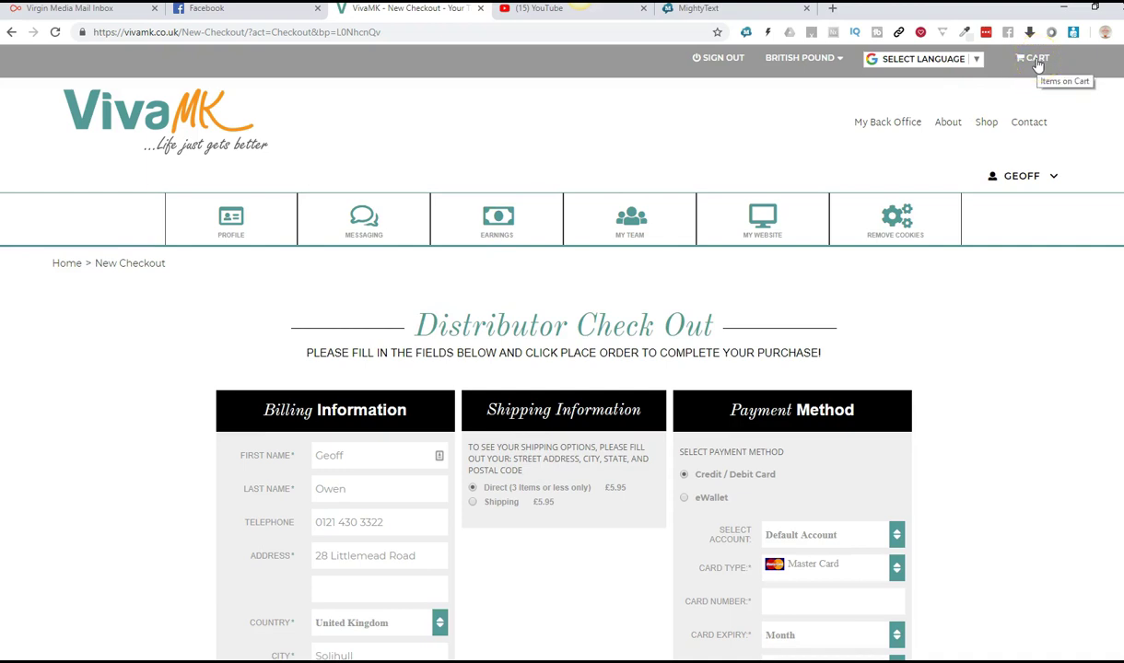
{"action": "left_click", "coordinate": [1035, 59]}
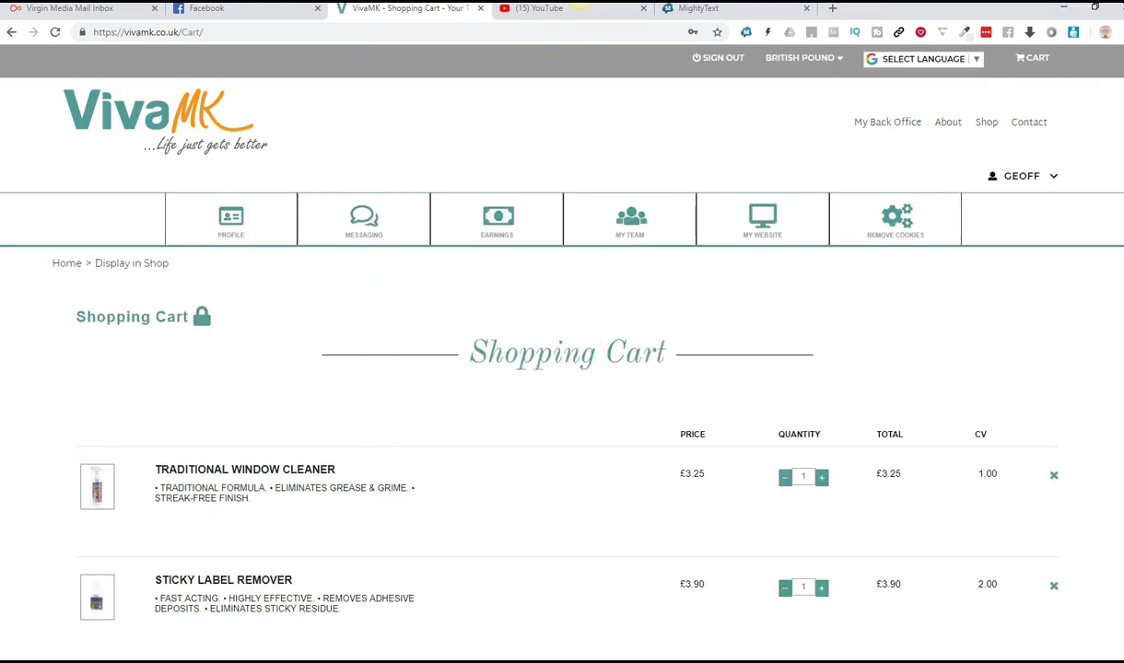
{"action": "scroll", "coordinate": [562, 369], "scroll_direction": "down", "scroll_amount": 15}
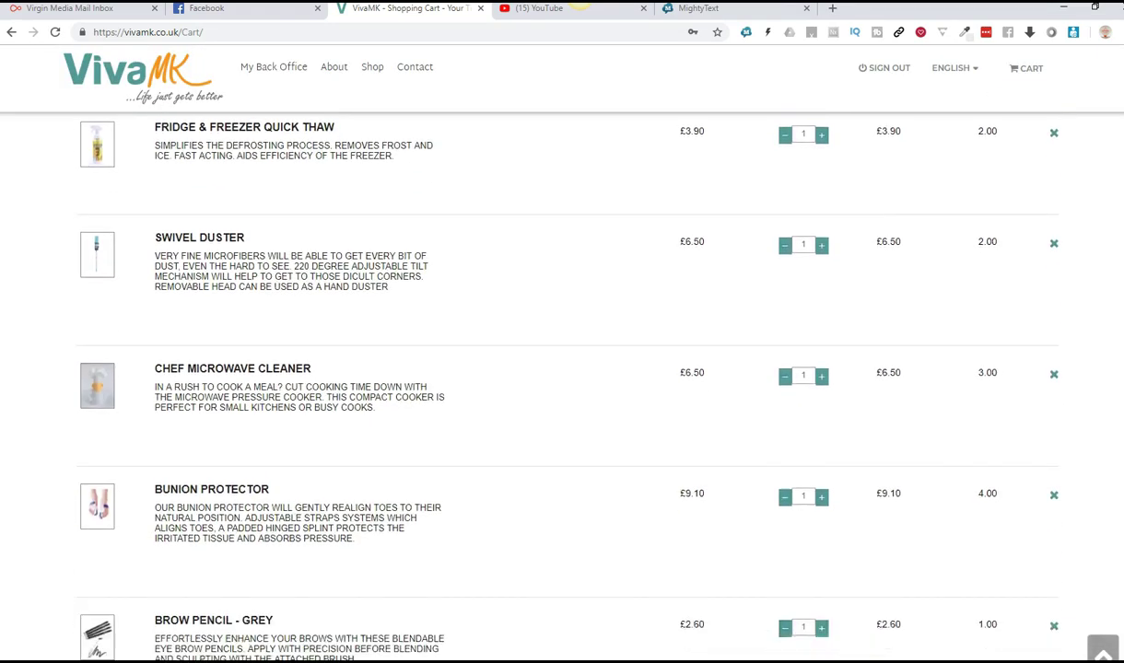
{"action": "scroll", "coordinate": [562, 368], "scroll_direction": "down", "scroll_amount": 7}
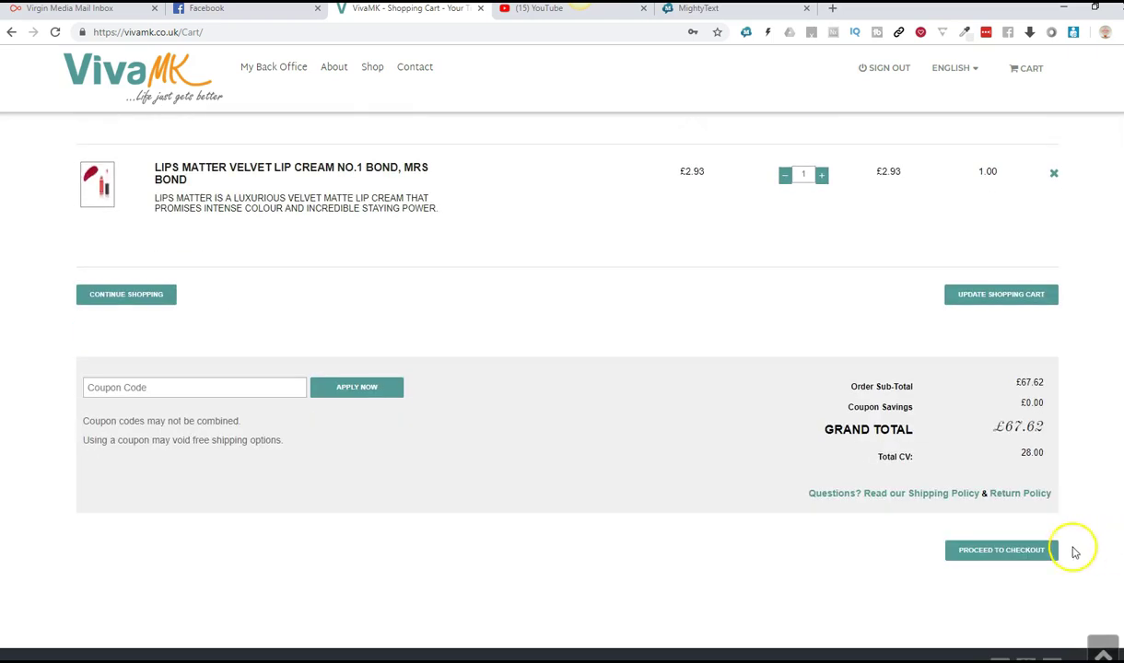
{"action": "left_click", "coordinate": [1021, 558]}
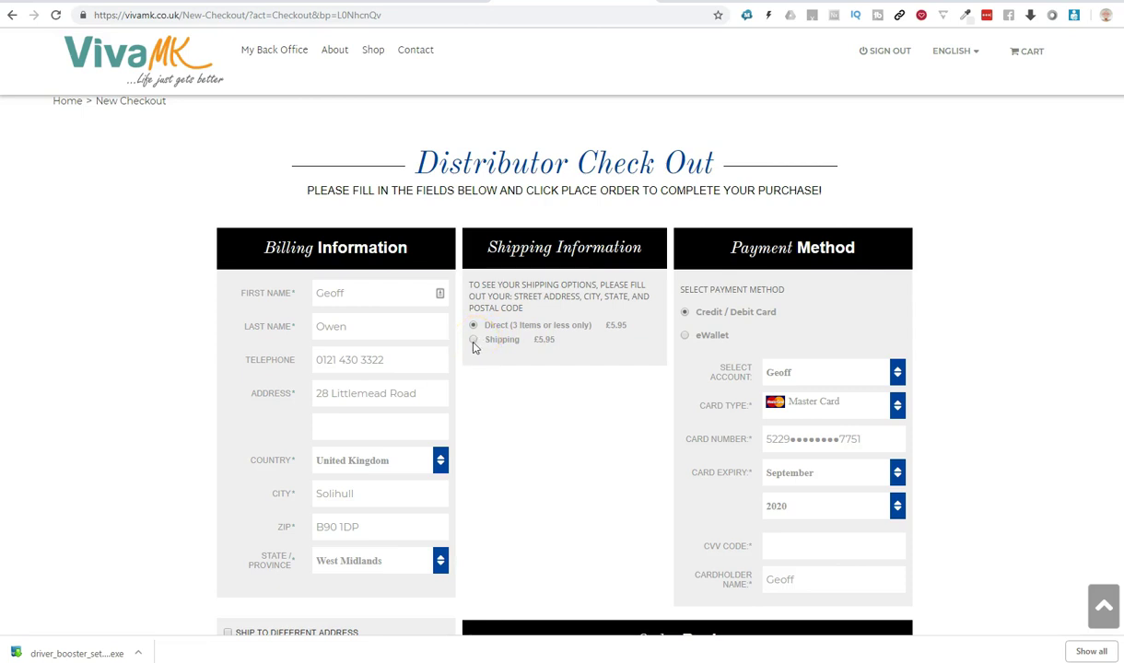
Step: Choose the £5.95 Shipping delivery option instead of Direct
{"action": "left_click", "coordinate": [474, 340]}
Step: In the payment section, enter the card's CVV security code
{"action": "scroll", "coordinate": [562, 369], "scroll_direction": "down", "scroll_amount": 2}
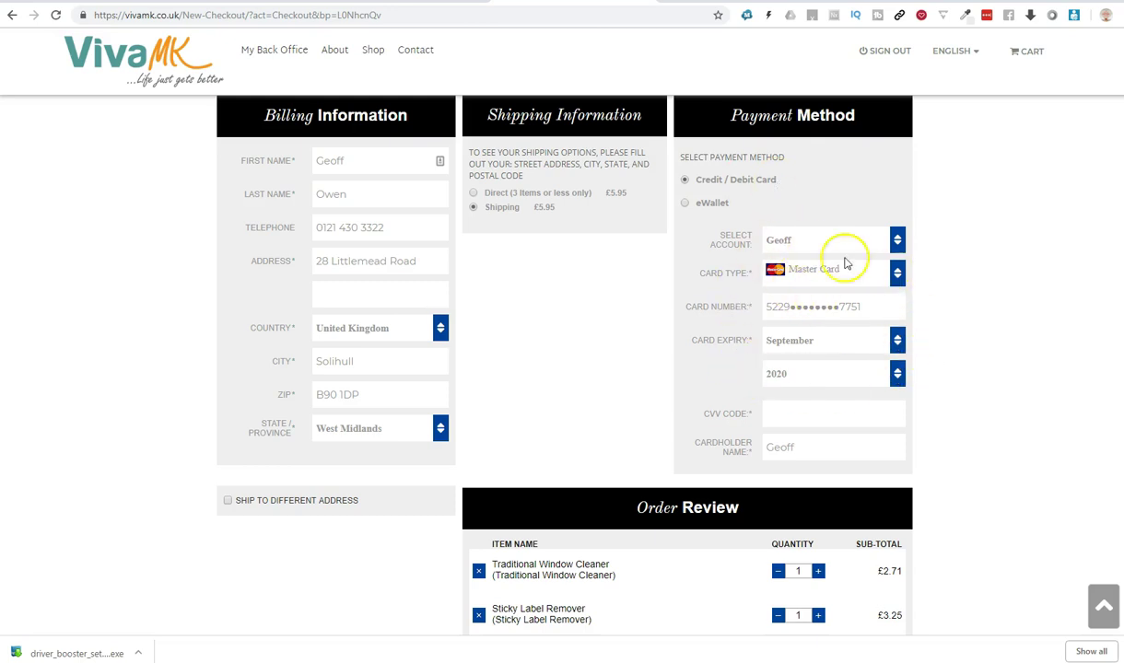
{"action": "scroll", "coordinate": [571, 368], "scroll_direction": "up", "scroll_amount": 3}
{"action": "mouse_move", "coordinate": [571, 225]}
{"action": "mouse_move", "coordinate": [261, 219]}
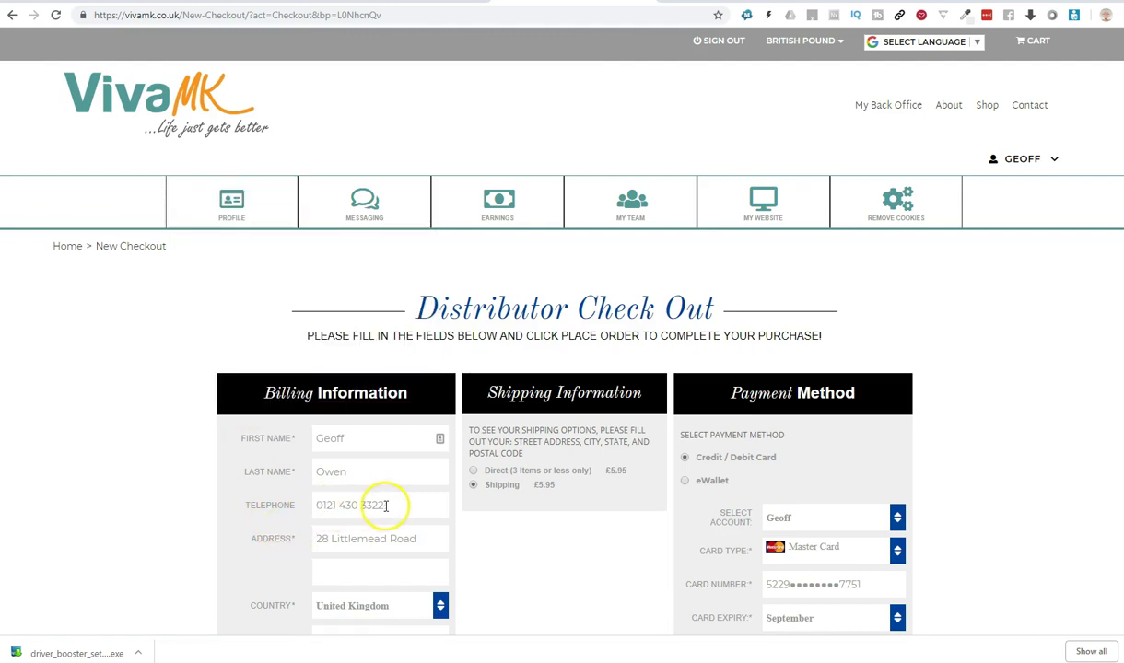
{"action": "mouse_move", "coordinate": [208, 232]}
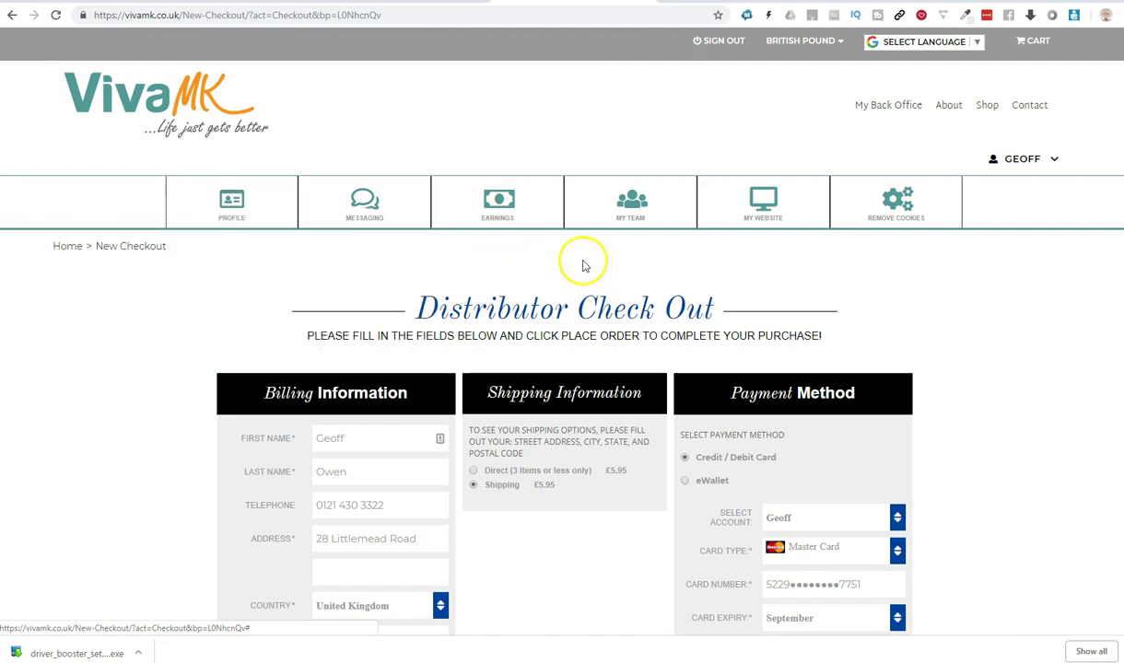
{"action": "scroll", "coordinate": [1110, 251], "scroll_direction": "down", "scroll_amount": 1}
{"action": "scroll", "coordinate": [1110, 251], "scroll_direction": "down", "scroll_amount": 3}
{"action": "left_click", "coordinate": [842, 431]}
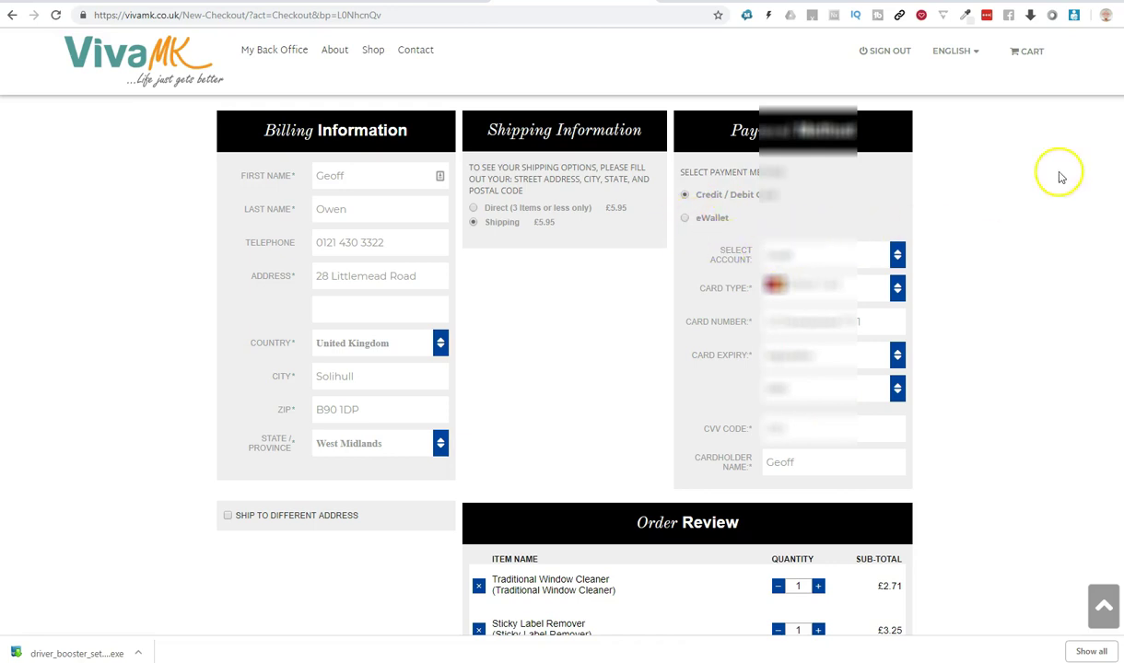
Step: Tick Terms & Conditions and submit the £67.07 order with Place Order Now
{"action": "scroll", "coordinate": [562, 369], "scroll_direction": "down", "scroll_amount": 5}
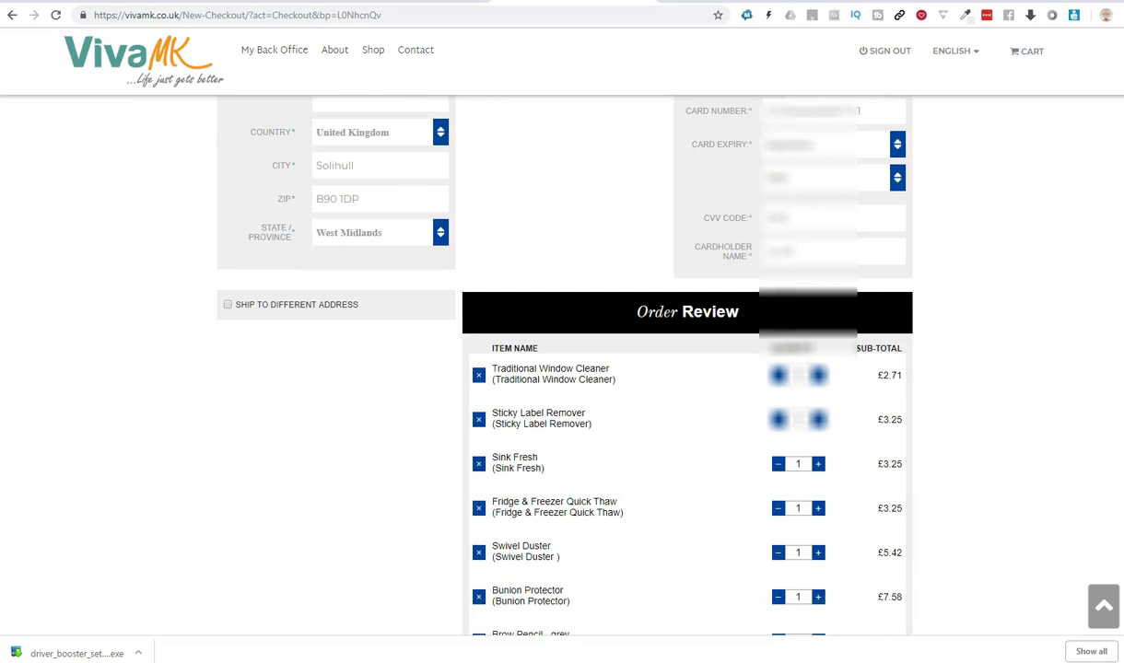
{"action": "scroll", "coordinate": [983, 445], "scroll_direction": "down", "scroll_amount": 5}
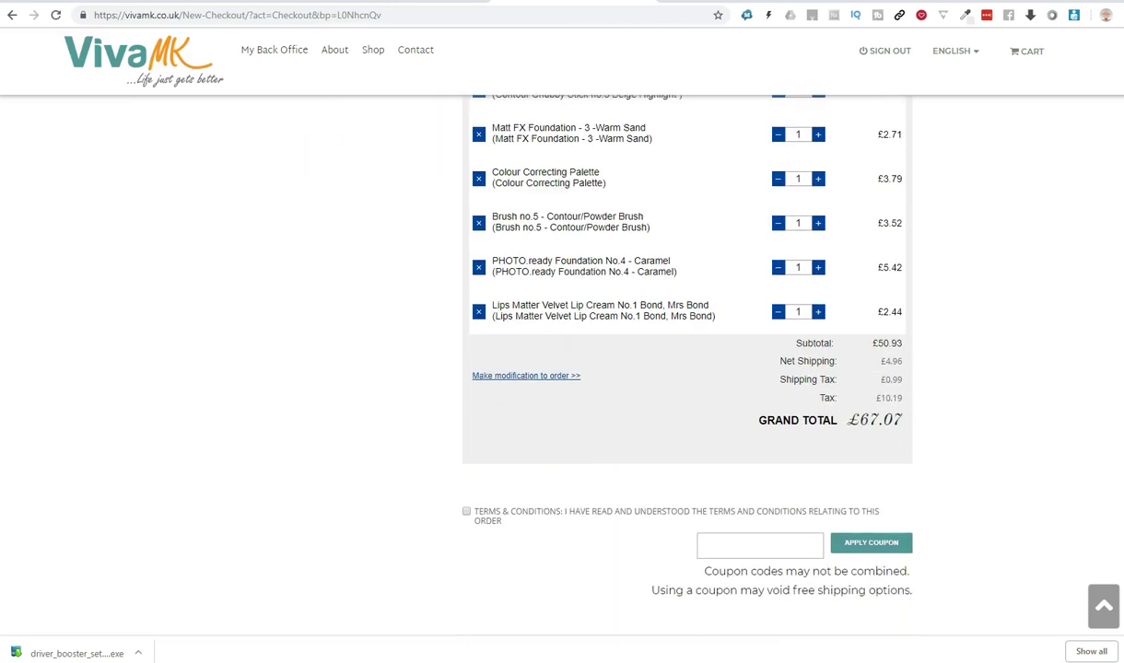
{"action": "left_click", "coordinate": [466, 482]}
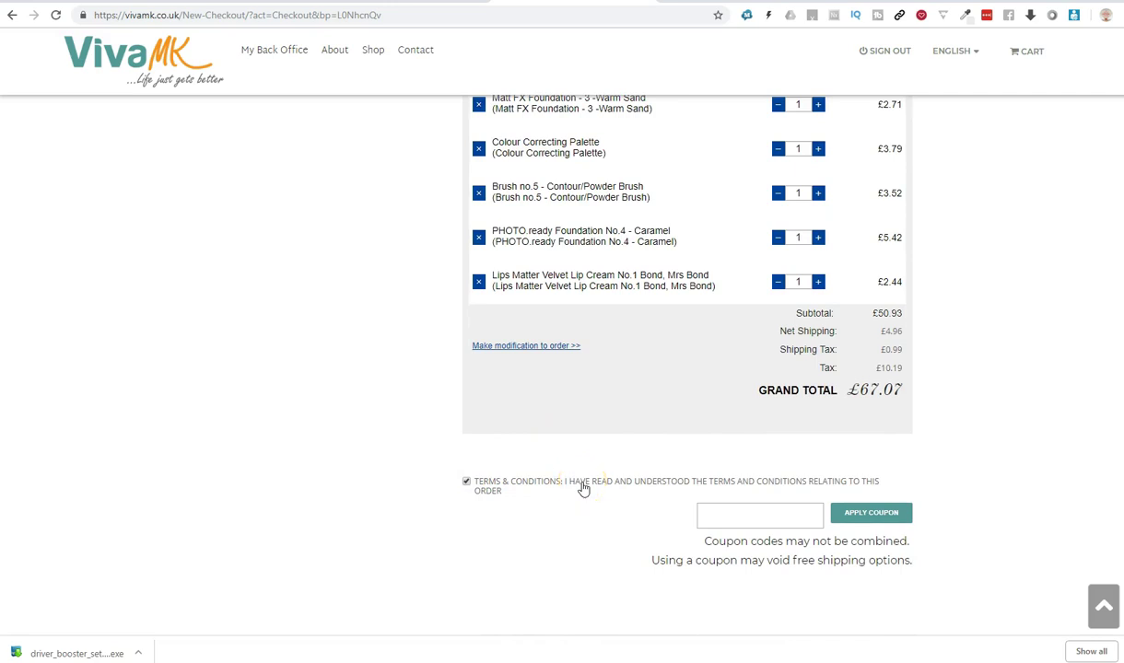
{"action": "scroll", "coordinate": [655, 344], "scroll_direction": "down", "scroll_amount": 1}
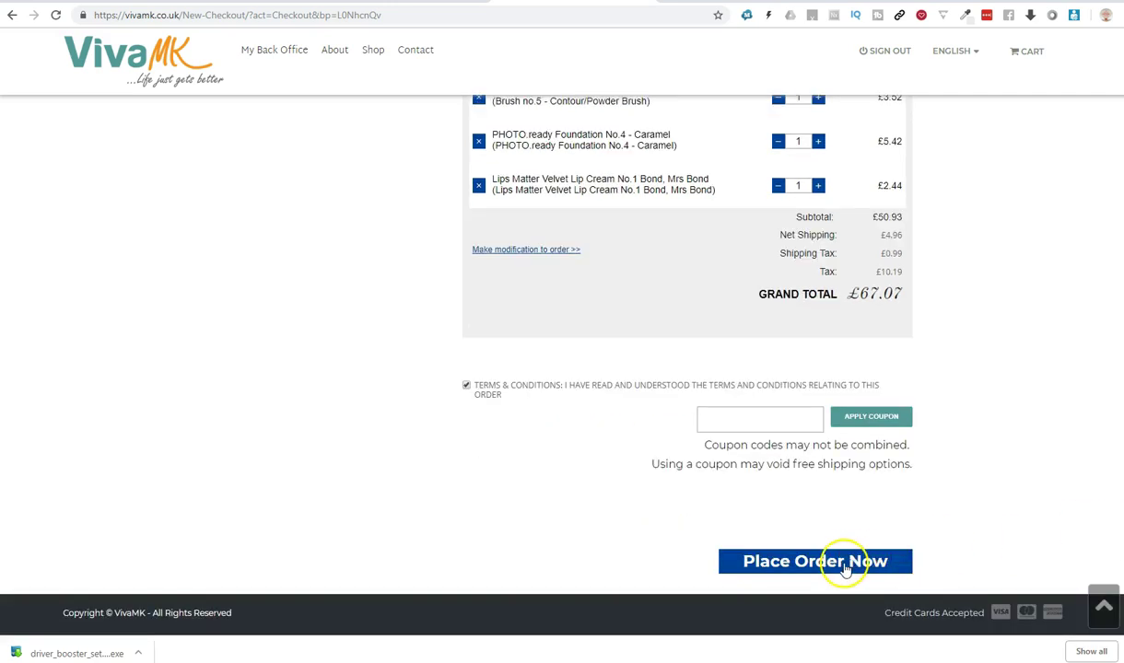
{"action": "left_click", "coordinate": [844, 564]}
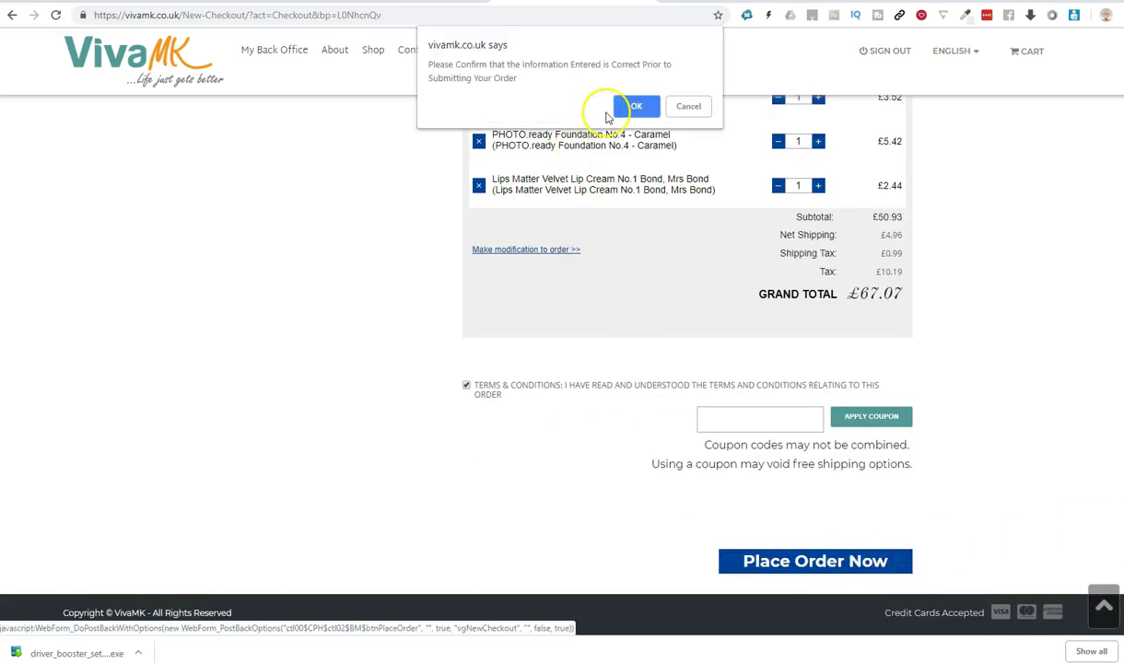